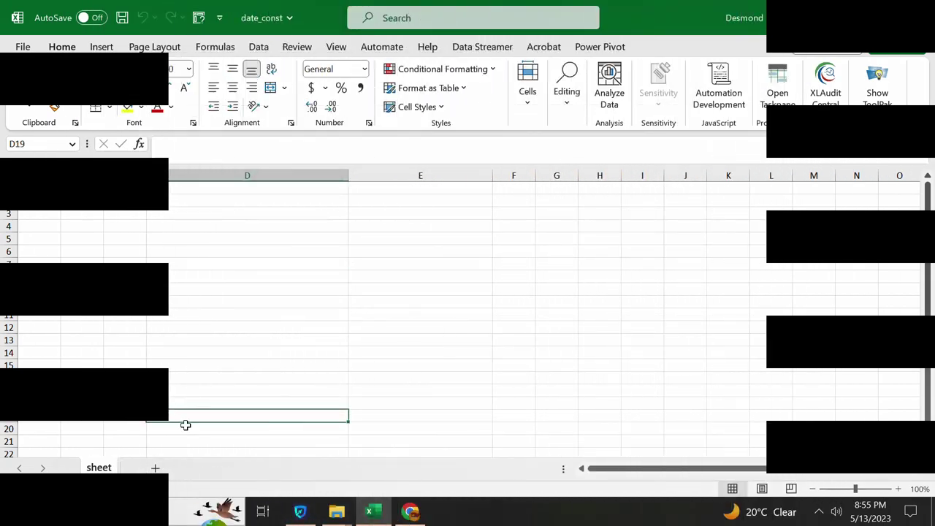
- Rename the workbook's first sheet to survey
double_click(99, 468)
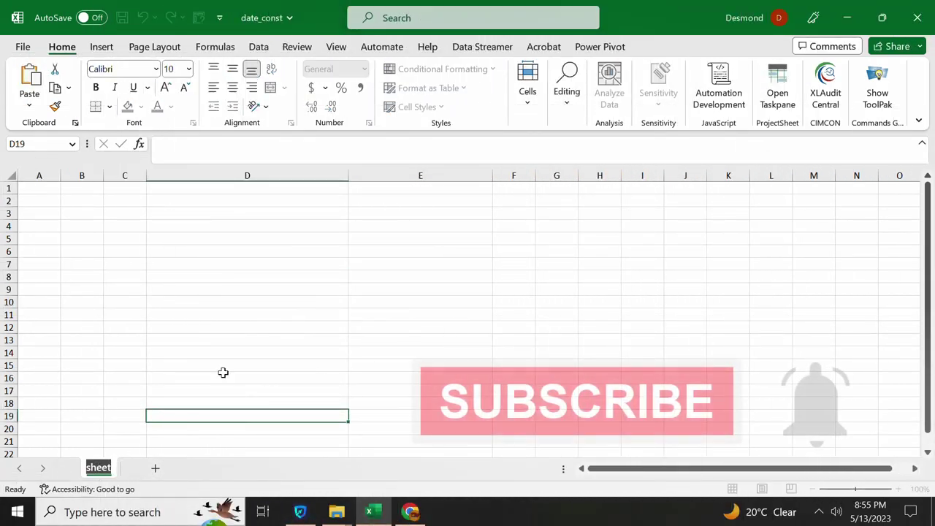
type("survey")
left_click(319, 304)
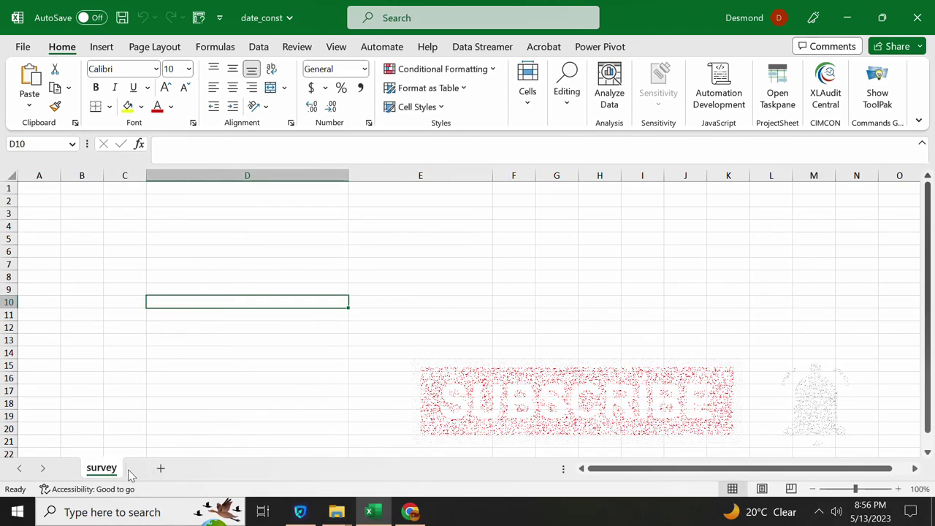
- Add a new sheet named choices, then add a third sheet and begin renaming it
left_click(161, 468)
double_click(150, 469)
type("ch")
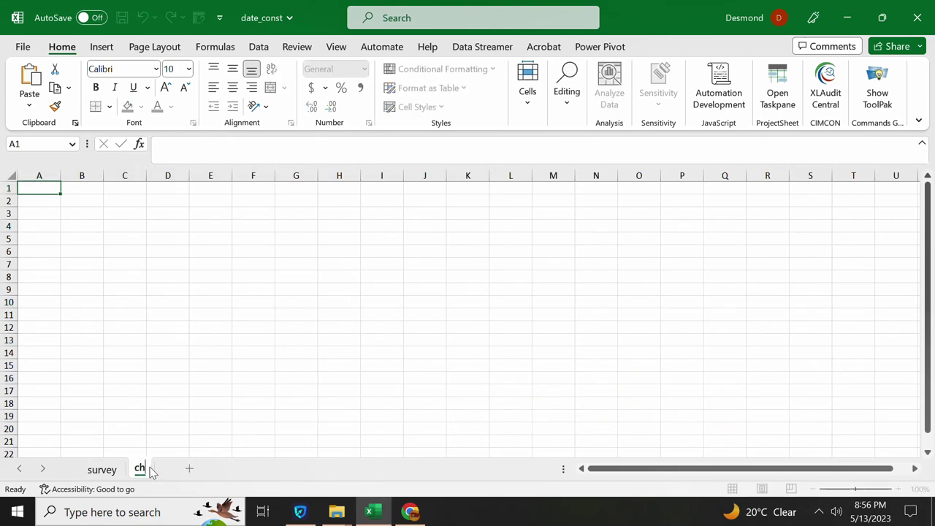
type("oices")
left_click(201, 428)
left_click(211, 468)
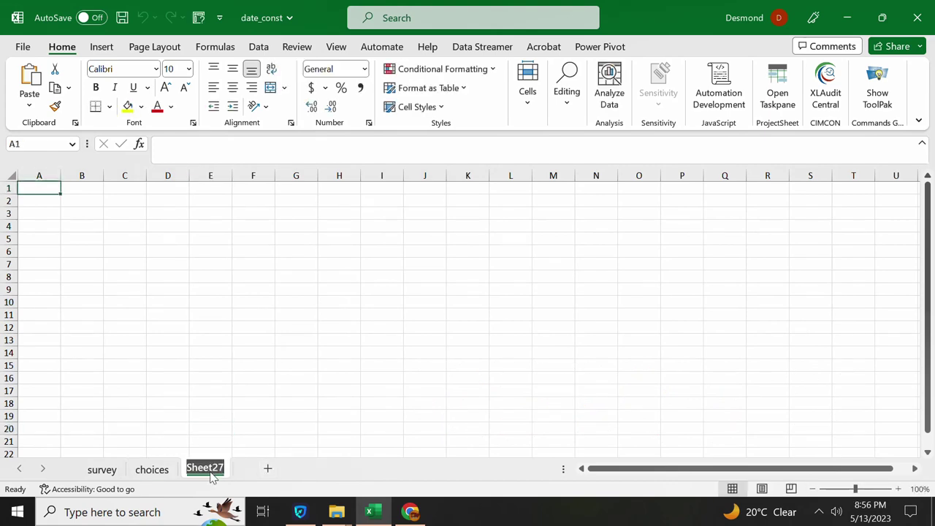
double_click(211, 470)
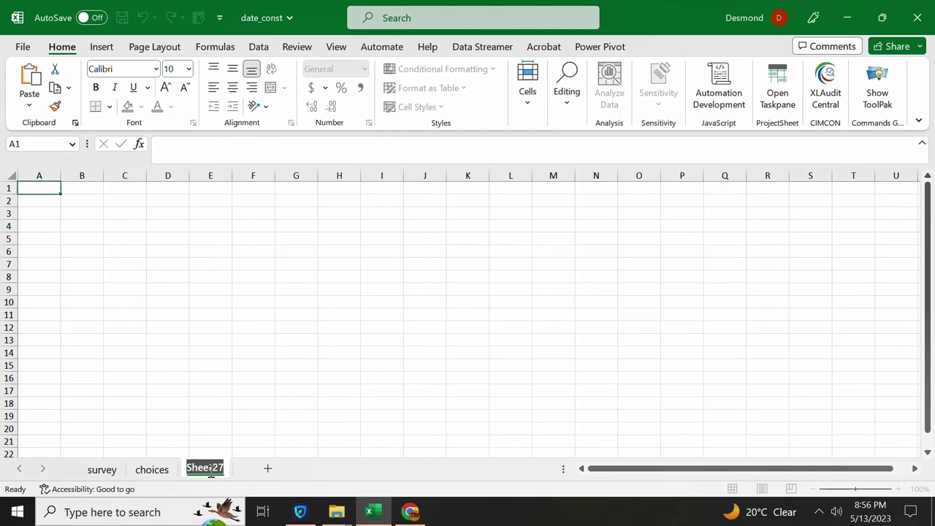
- Name the third sheet settings and return to the survey sheet
type("settings")
left_click(253, 390)
left_click(102, 470)
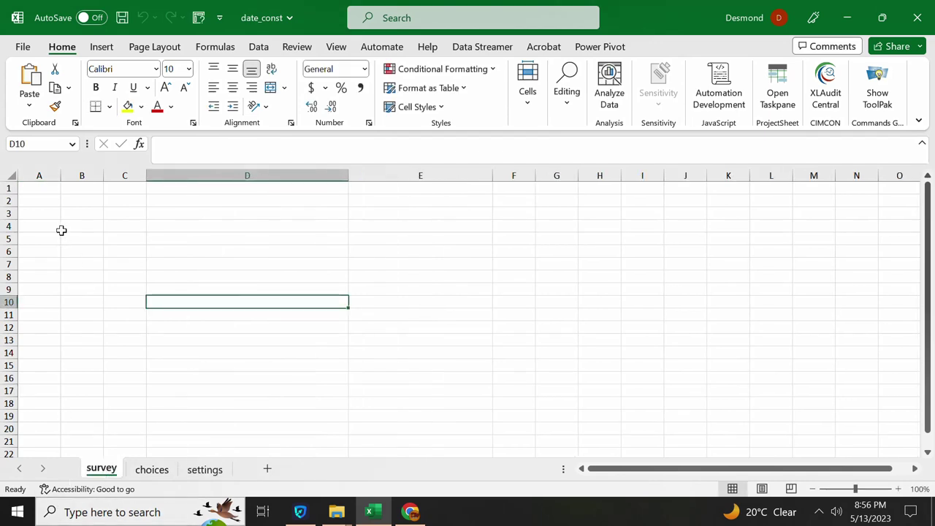
- Enter the headers type, name, label and constraint in A1:D1, fixing the constraint typo
left_click(53, 187)
type("type")
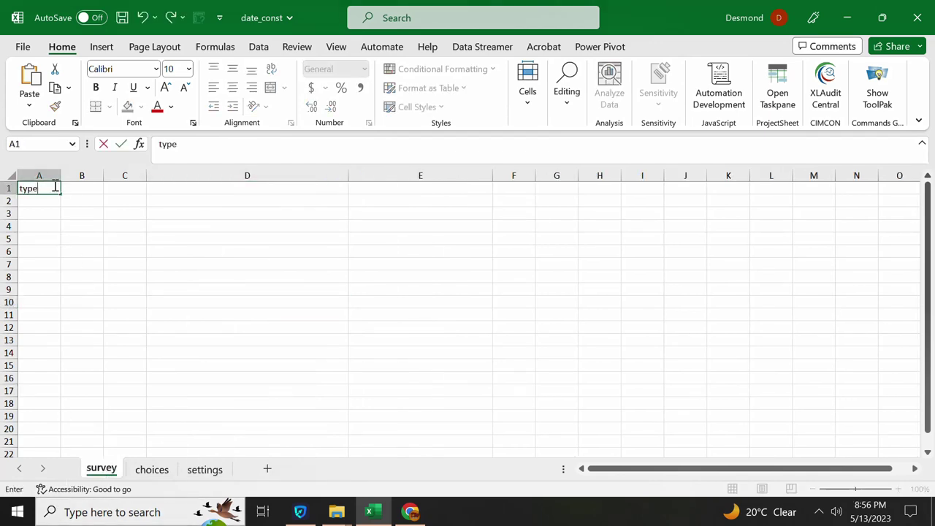
left_click(88, 187)
type("name")
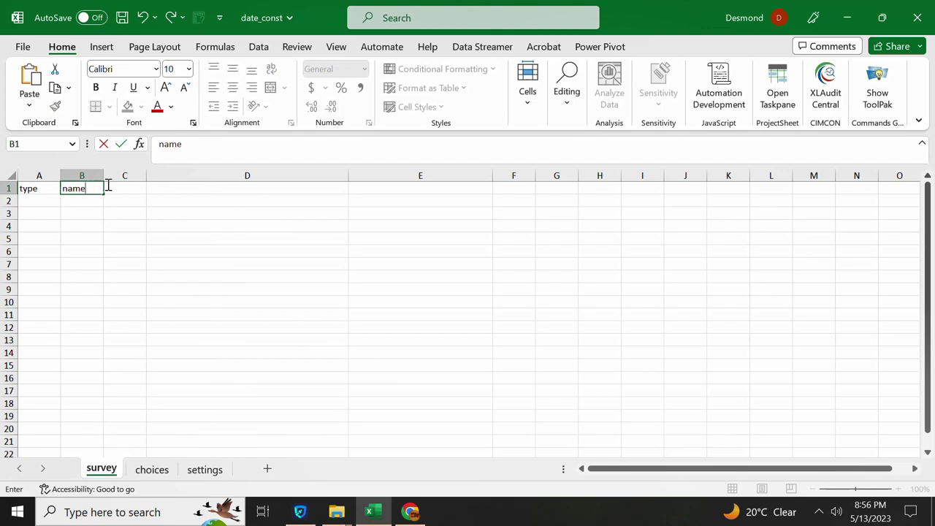
left_click(128, 188)
type("label")
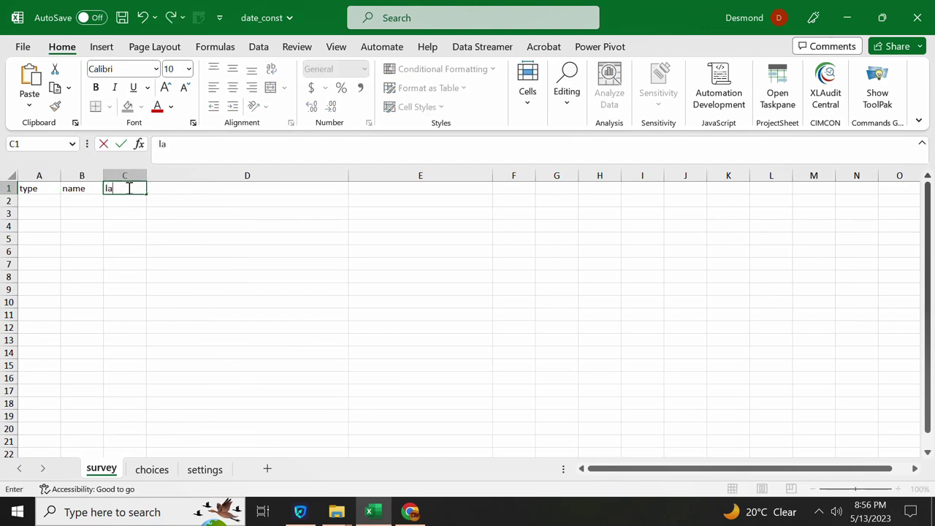
left_click(191, 190)
type("c")
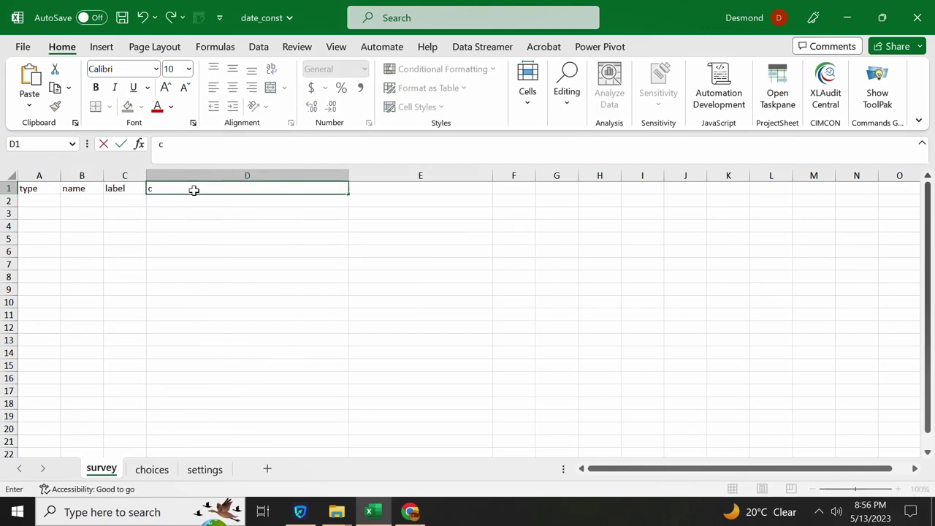
type("ontrsint")
key("BackSpace")
key("BackSpace")
key("BackSpace")
key("BackSpace")
type("aint")
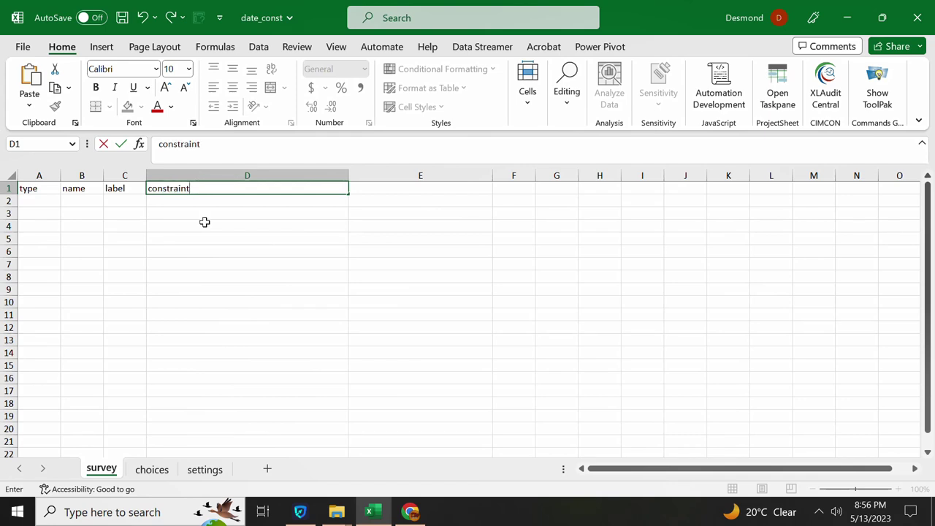
left_click(204, 223)
left_click(192, 188)
double_click(193, 188)
type("t")
double_click(193, 188)
key("ctrl+c")
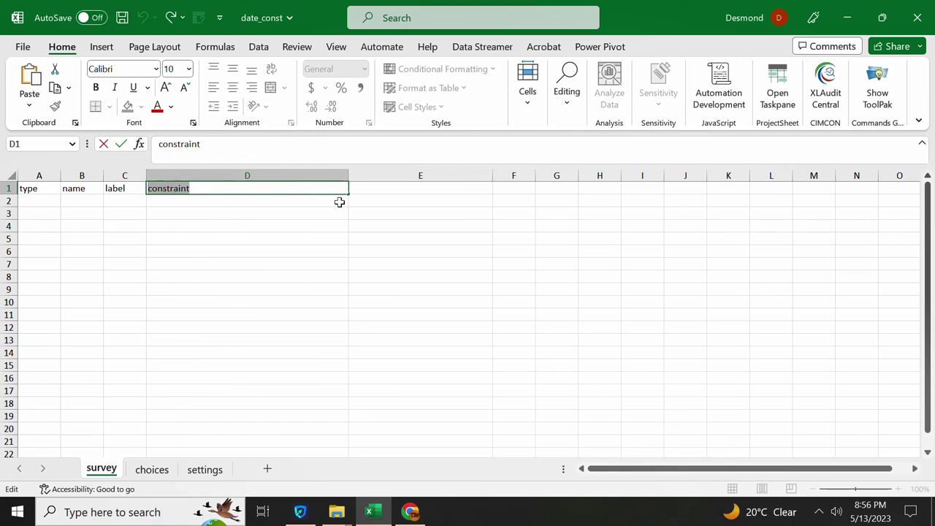
- Put the header constraint_message in E1 by pasting constraint and adding _message
left_click(377, 190)
key("ctrl+v")
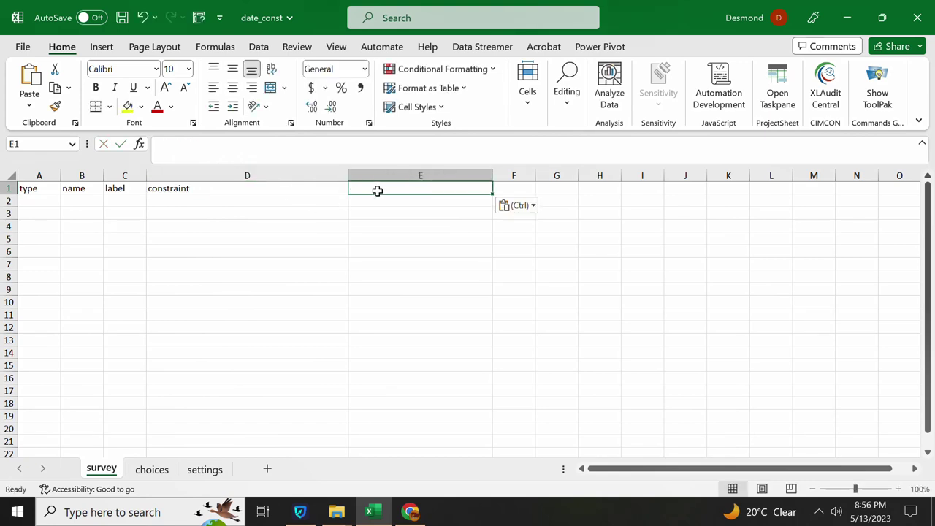
double_click(399, 187)
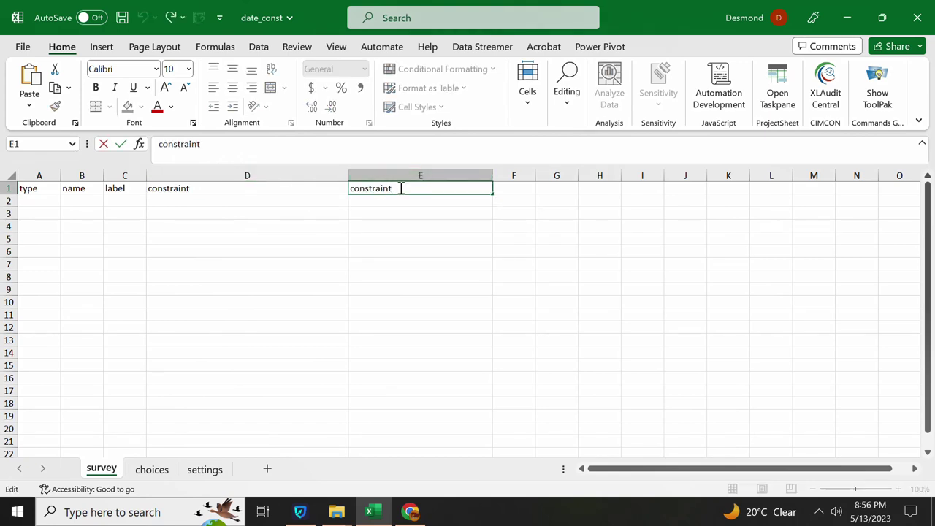
type("_")
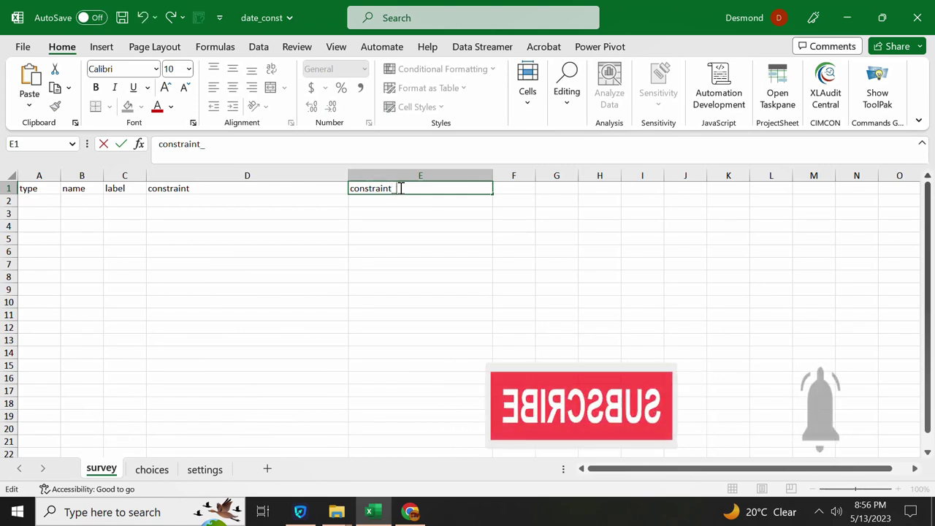
type("message")
key("Return")
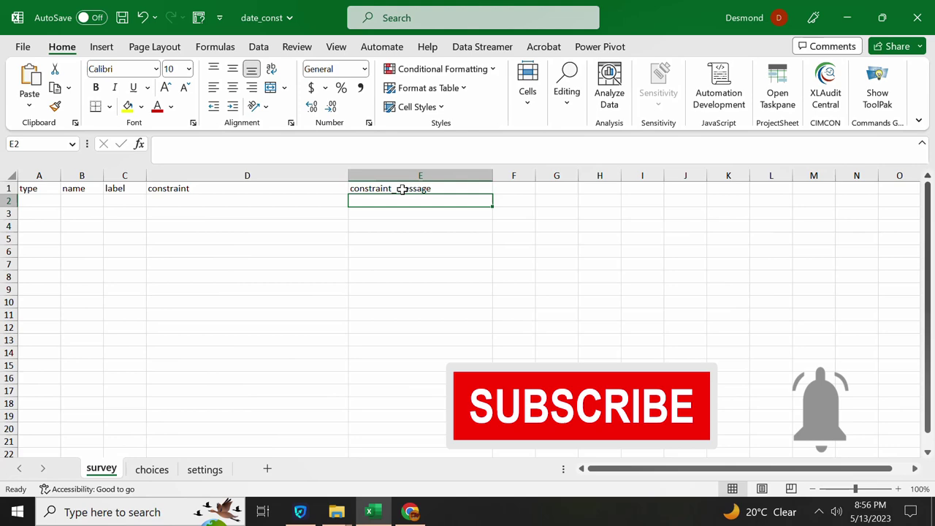
double_click(400, 190)
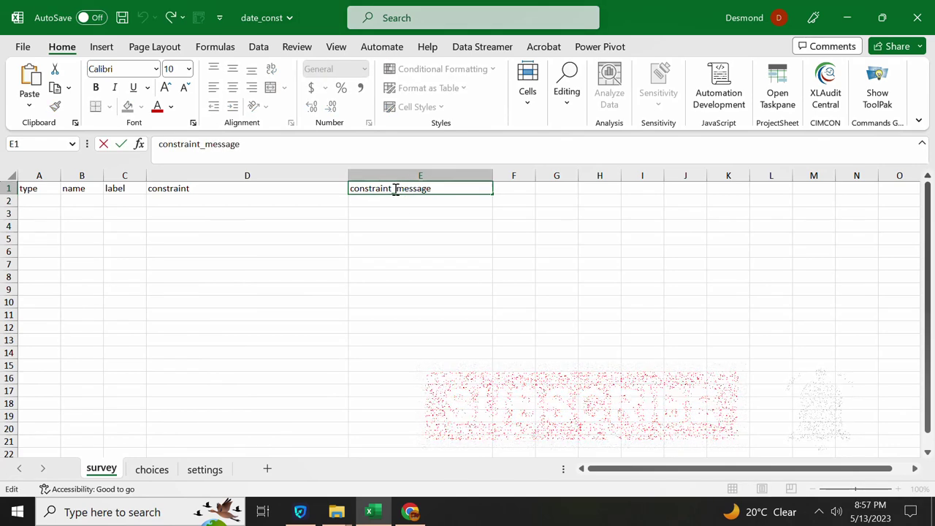
double_click(389, 190)
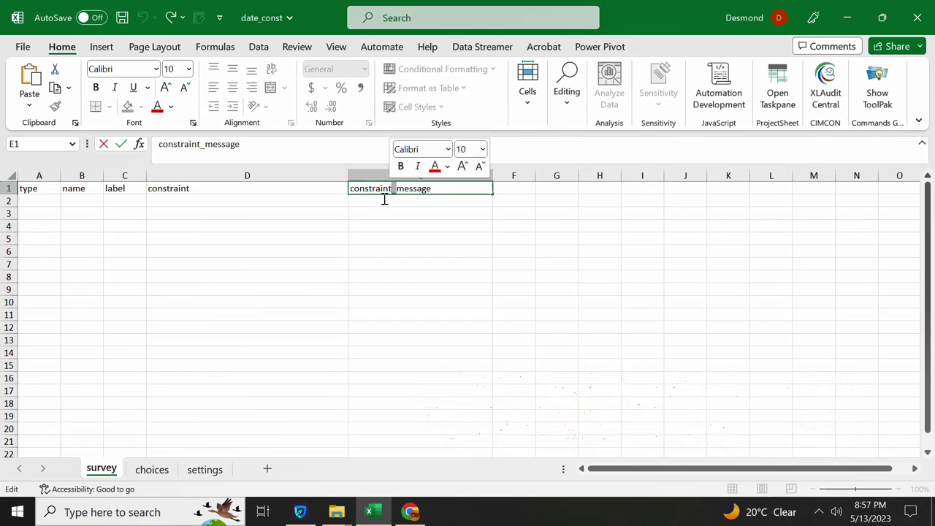
- Add the question row date, date, Date in A2:C2 and select D2
left_click(34, 199)
type("date")
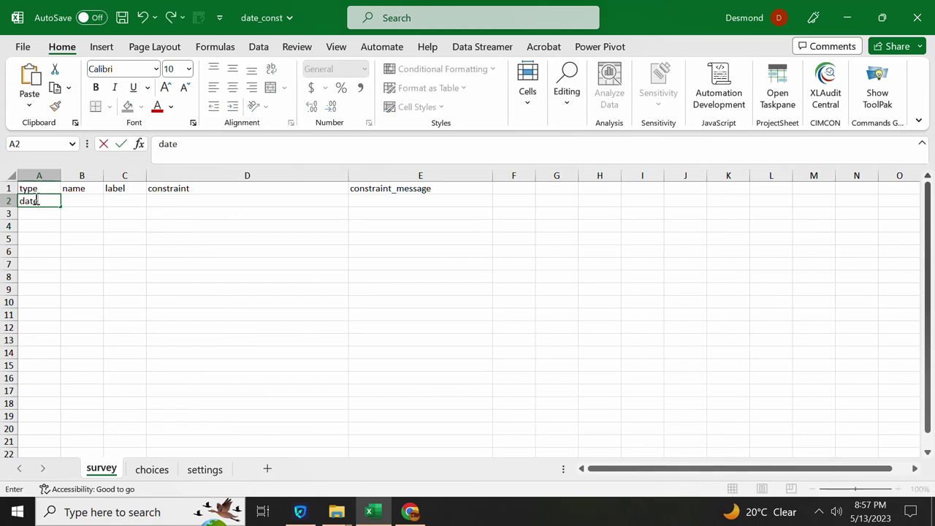
left_click(76, 204)
type("da")
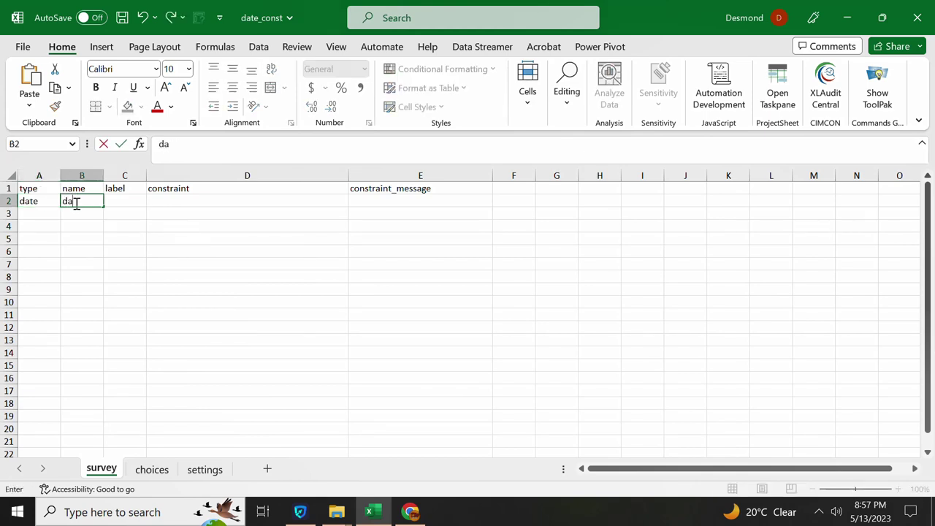
type("te")
left_click(116, 199)
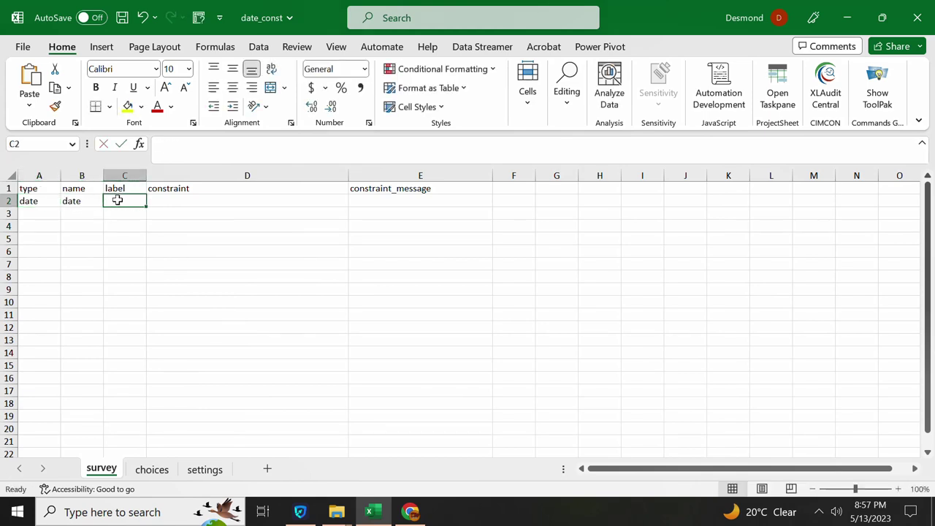
type("Date")
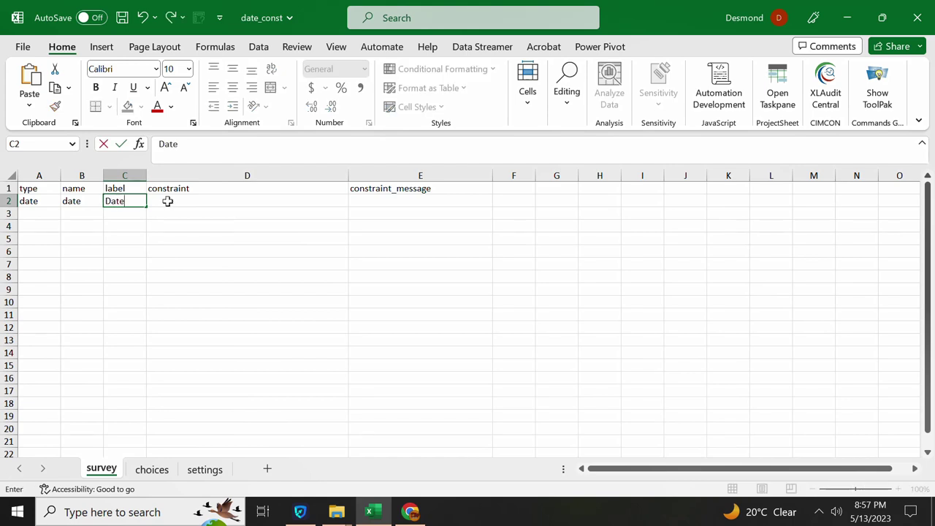
left_click(167, 201)
left_click_drag(124, 190, 125, 209)
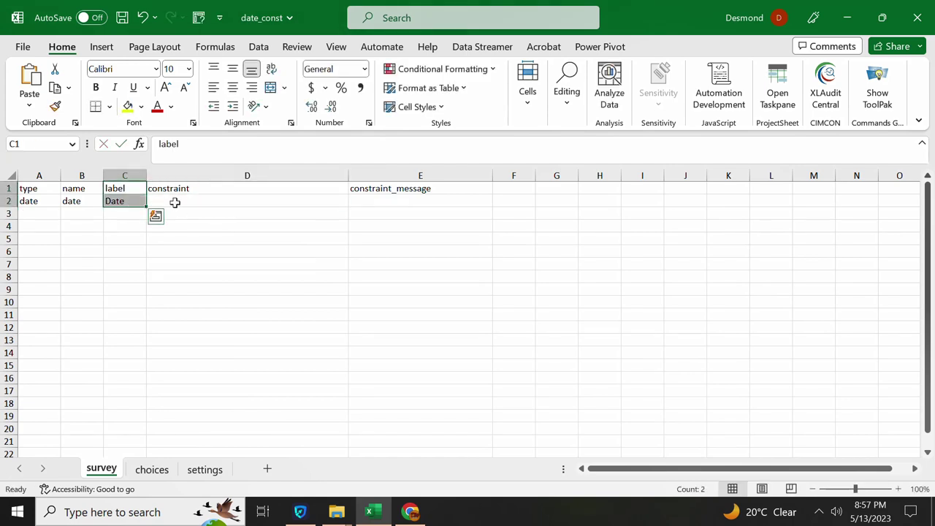
left_click(174, 203)
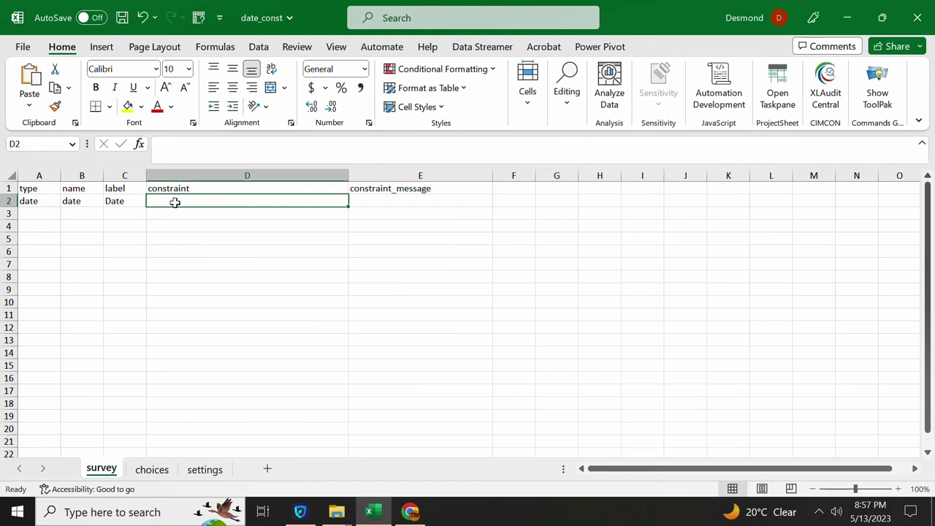
- Write the first condition (.>=date('2020-01-01')) in D2's formula bar
left_click(229, 156)
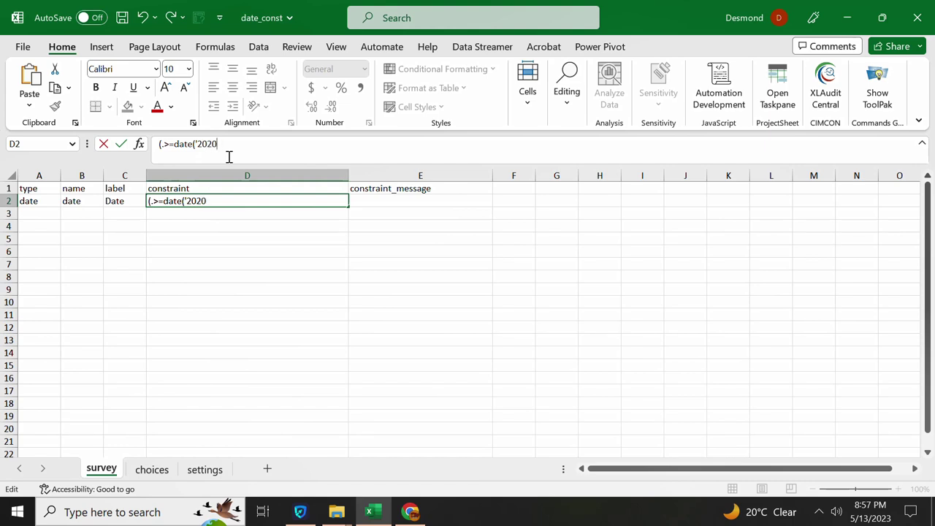
type("01-01")
double_click(251, 144)
left_click(254, 145)
mouse_move(156, 144)
left_mouse_down()
mouse_move(251, 144)
mouse_move(158, 144)
left_mouse_up()
left_click(194, 144)
left_click(252, 144)
- Add 'and (.<=date('2023-01-01'))' by copying the first condition, then commit the formula
right_click(169, 144)
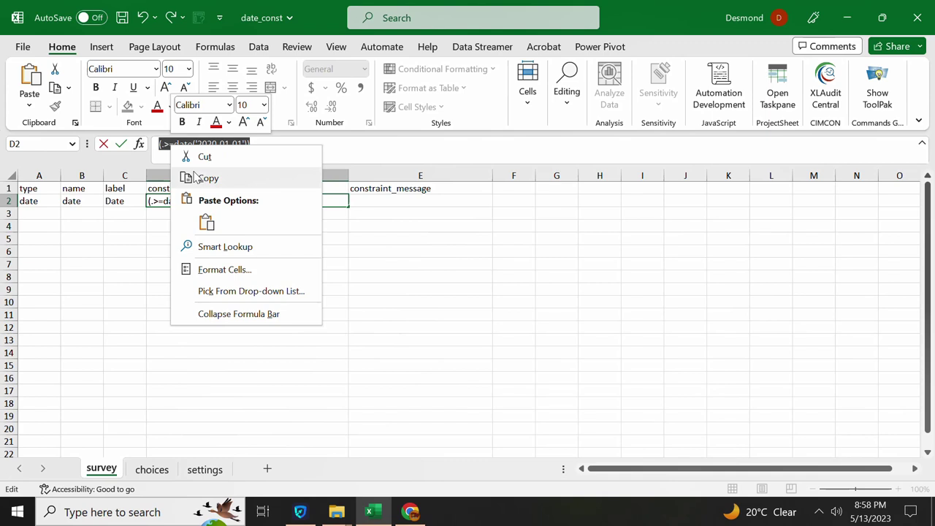
left_click(197, 179)
left_click(263, 149)
type("and")
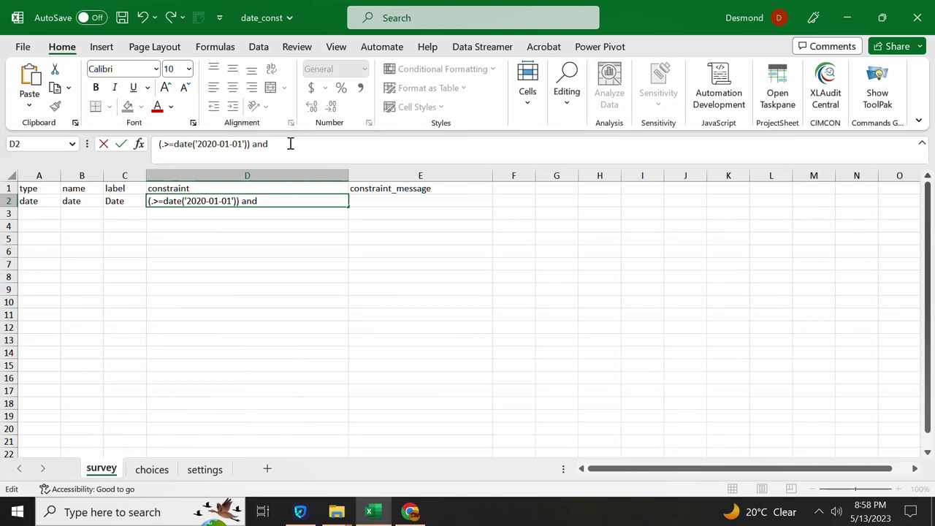
key("ctrl+v")
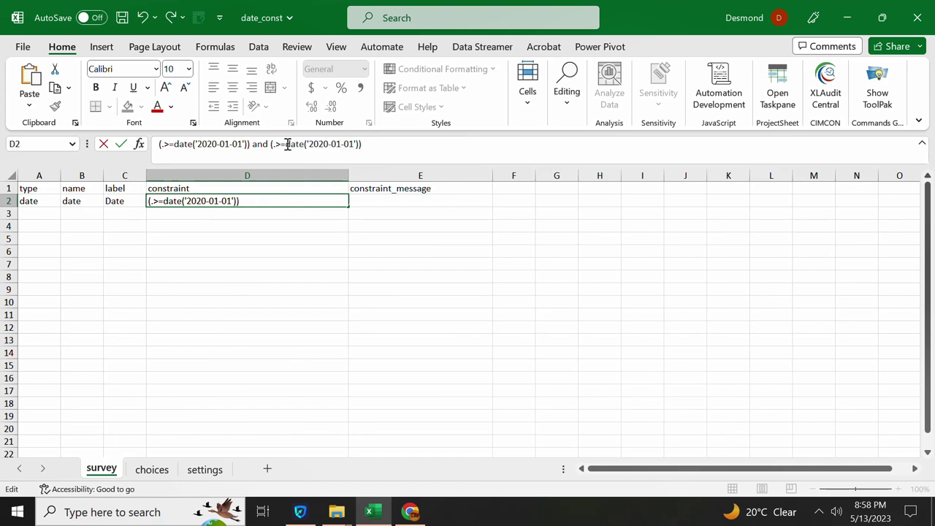
key("BackSpace")
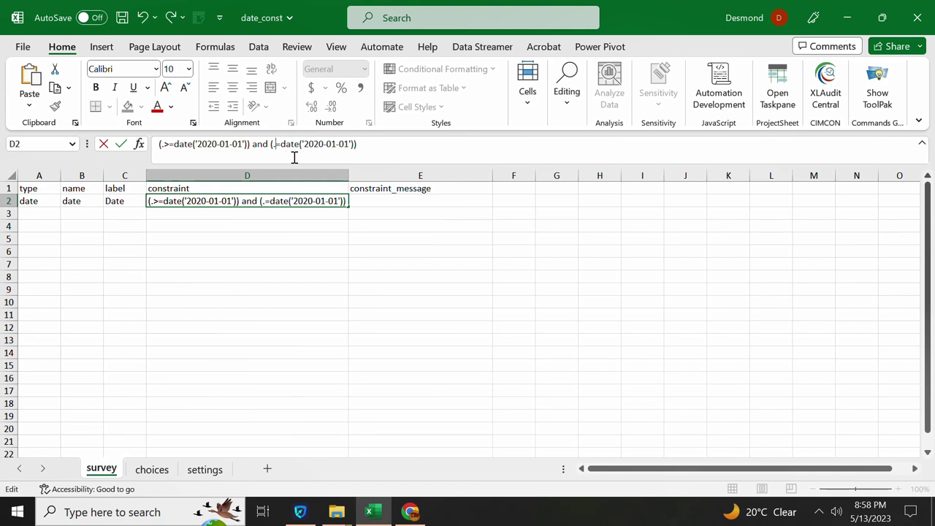
type("<")
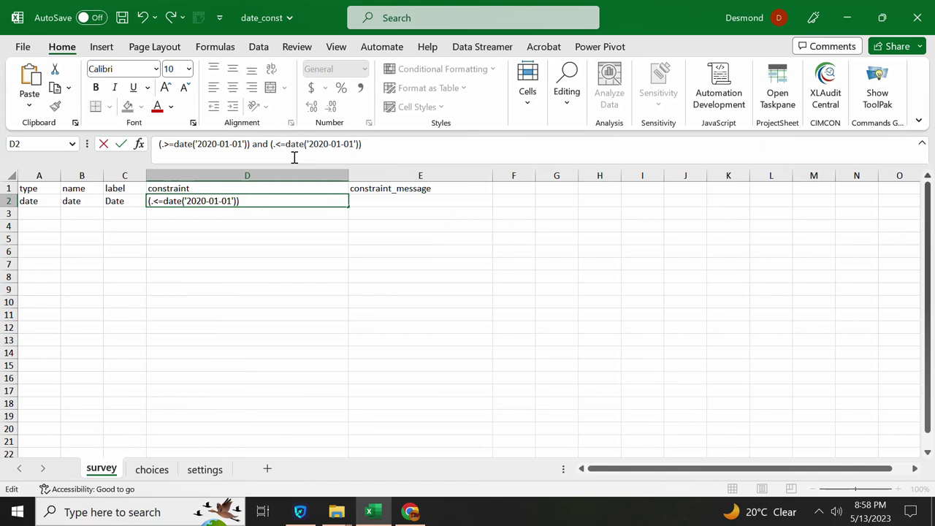
left_click(330, 144)
key("BackSpace")
type("3")
left_click(328, 251)
left_click(371, 195)
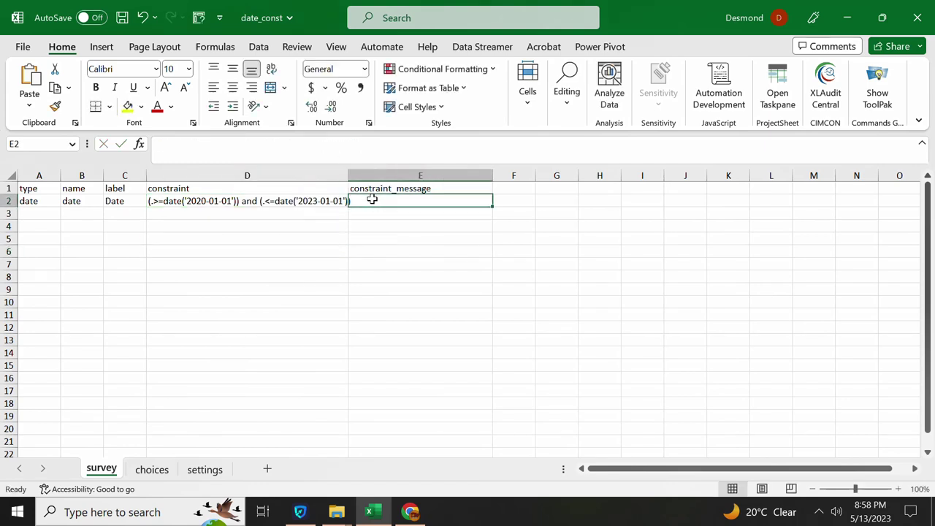
- Enter the message 'Wrong date of entry' in cell E2
type("Wrong")
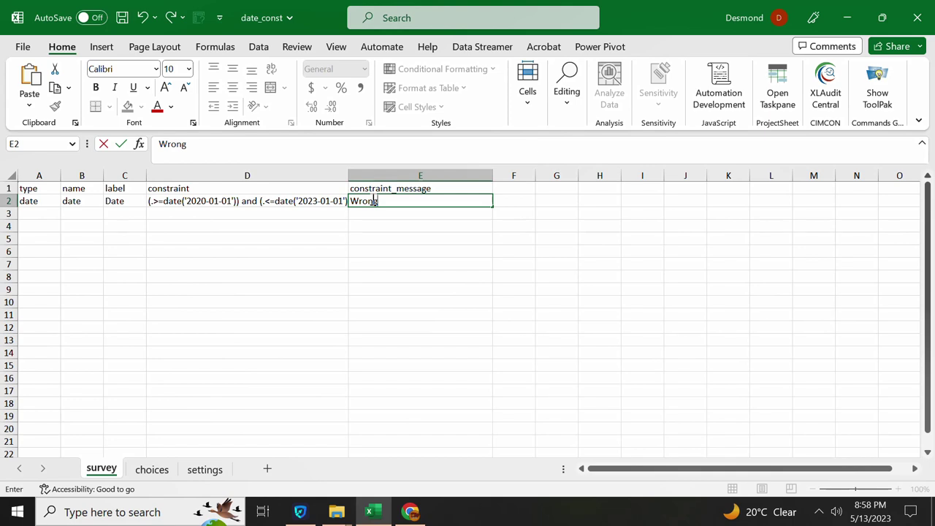
type(" date of entry")
left_click(424, 227)
left_click(446, 201)
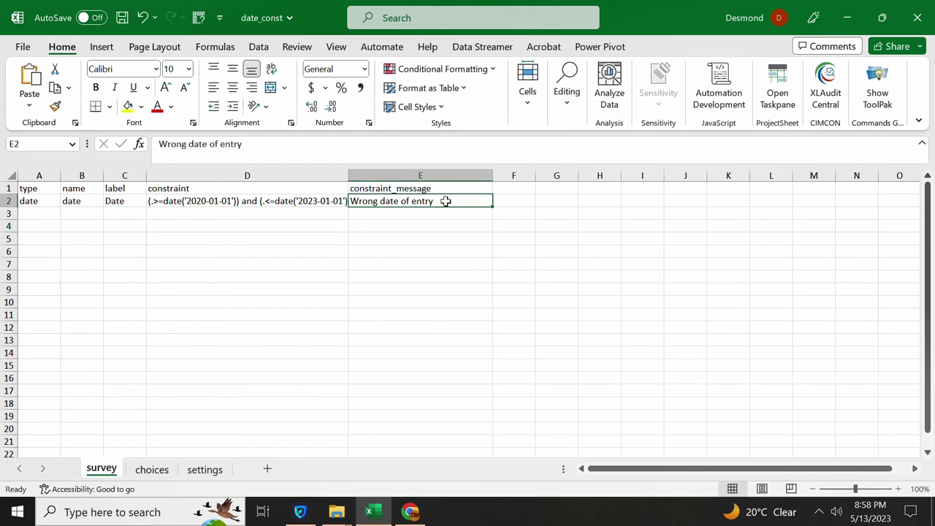
left_click(424, 224)
left_click(439, 203)
left_click(407, 228)
left_click(343, 231)
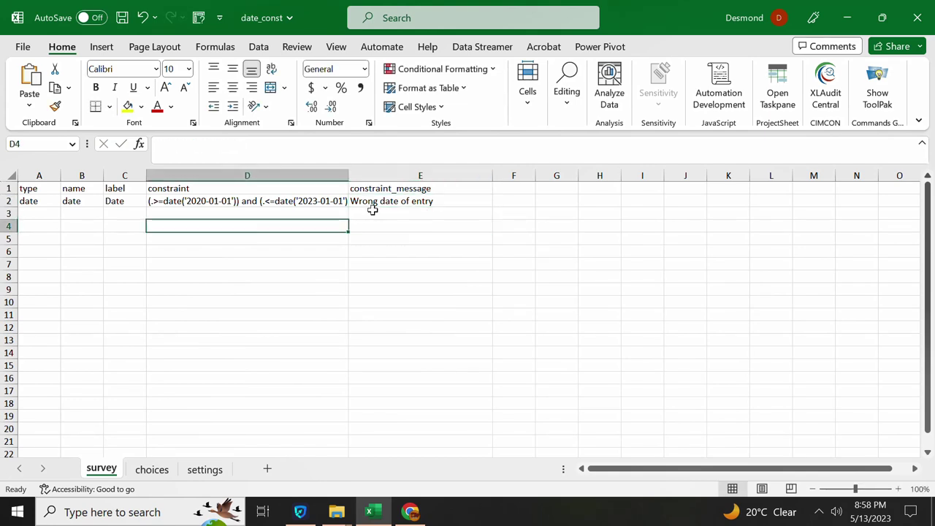
left_click(372, 210)
left_click(330, 214)
left_click(365, 211)
left_click(343, 212)
left_click(412, 212)
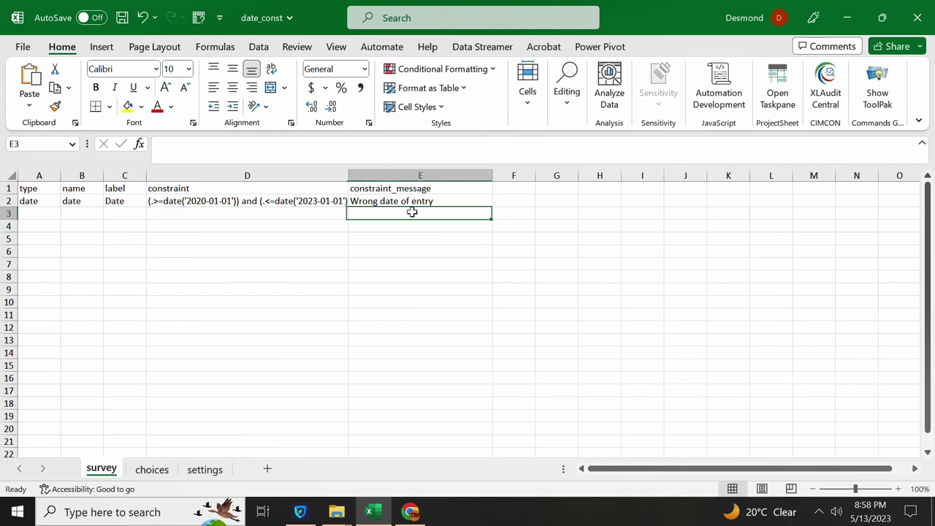
- Check the constraint_message header in E1 and save the workbook with Ctrl+S
left_click(403, 190)
left_click(406, 226)
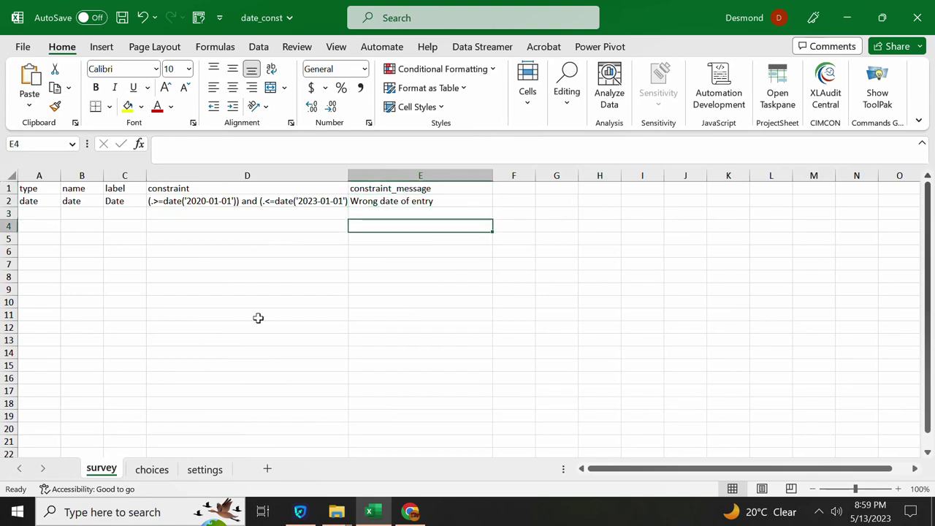
key("ctrl+s")
left_click(419, 234)
- In Chrome, open the getodk.org XLSForm Online converter in a new tab
left_click(410, 511)
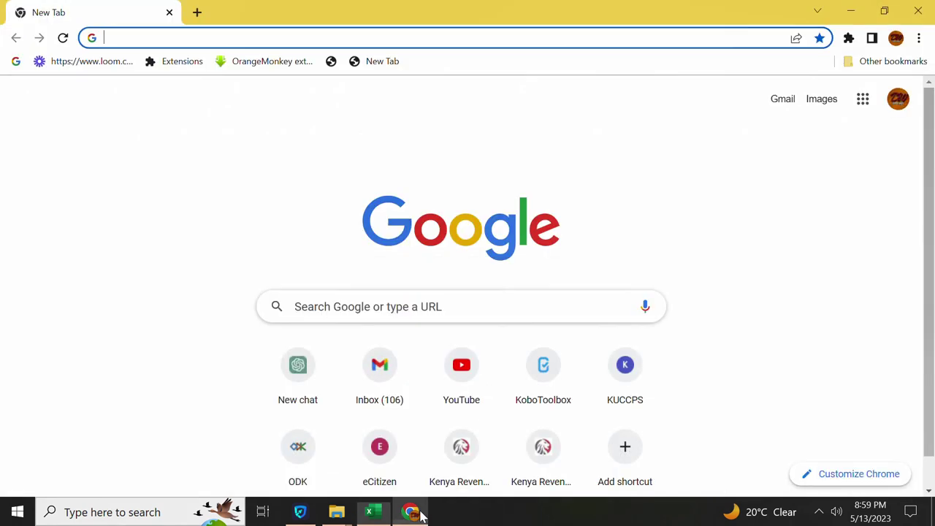
left_click(196, 13)
left_click(183, 33)
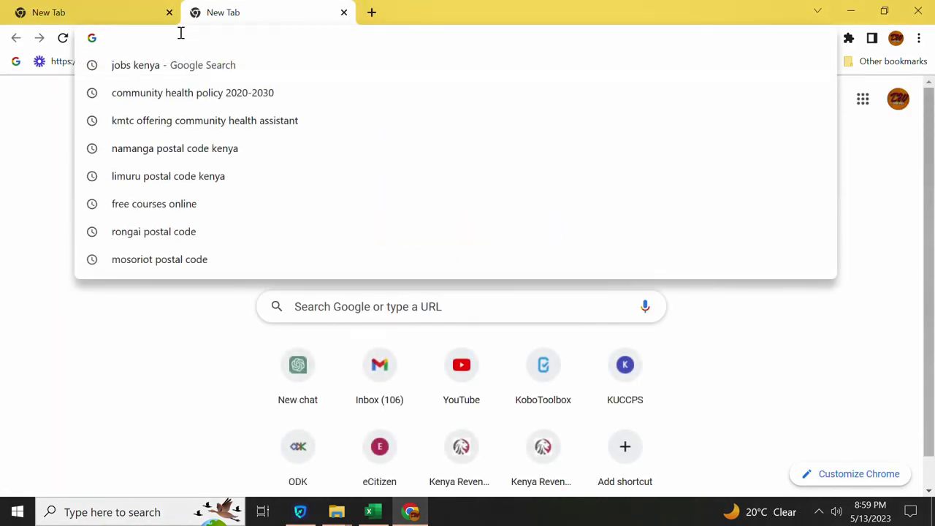
type("get")
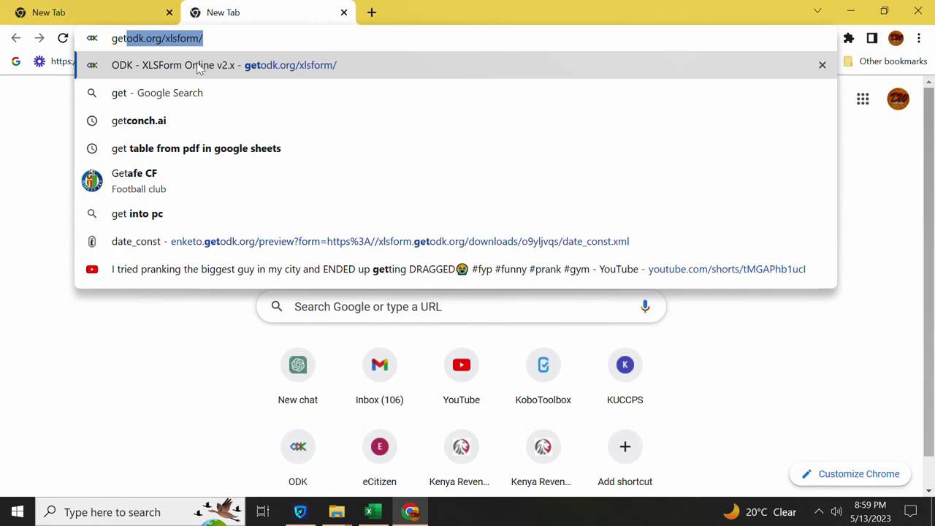
left_click(294, 65)
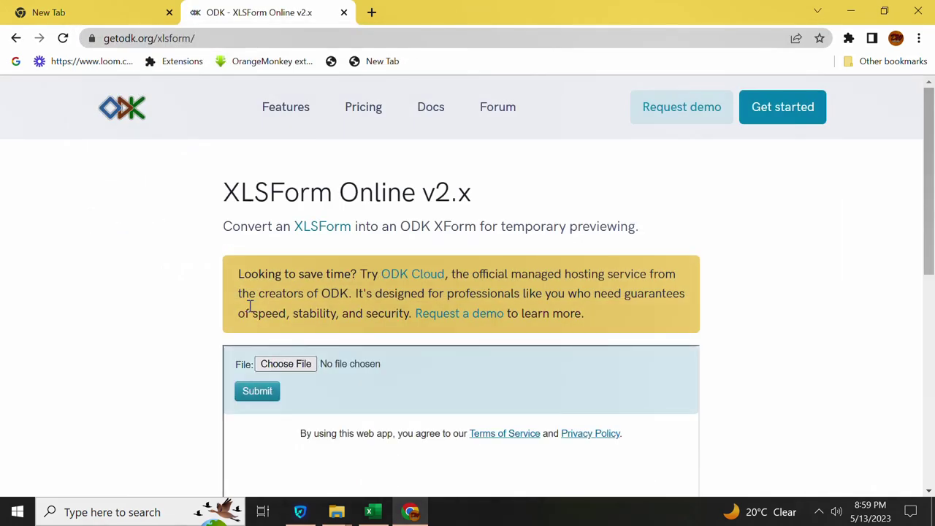
- Upload the date_const workbook and submit it for conversion
left_click(300, 363)
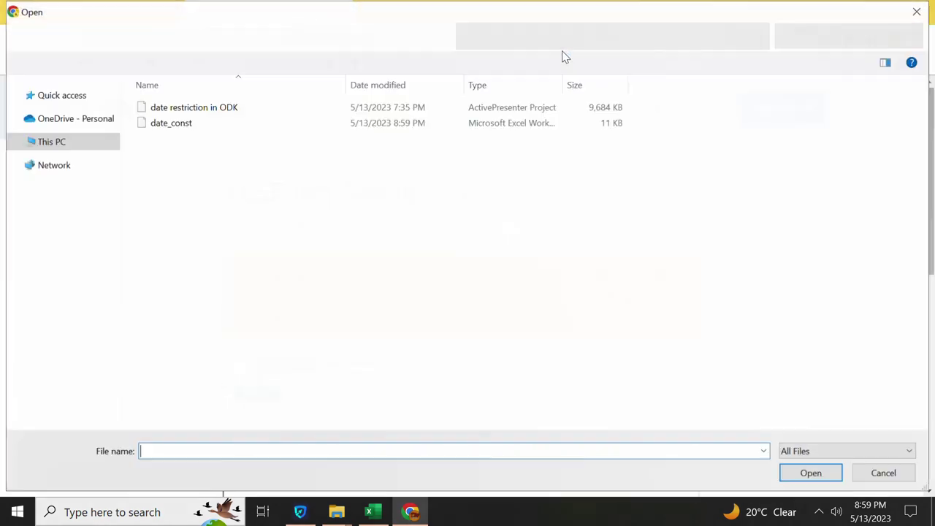
left_click(247, 124)
left_click(807, 473)
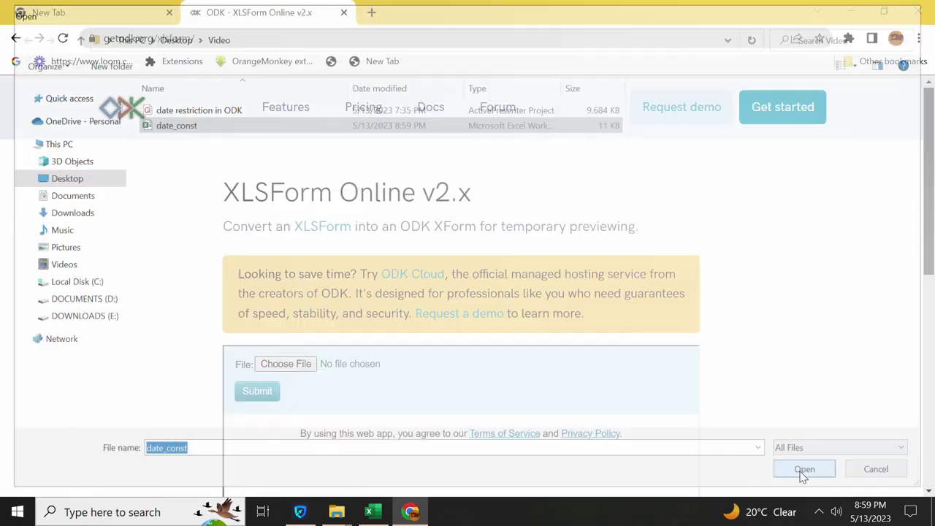
left_click(272, 390)
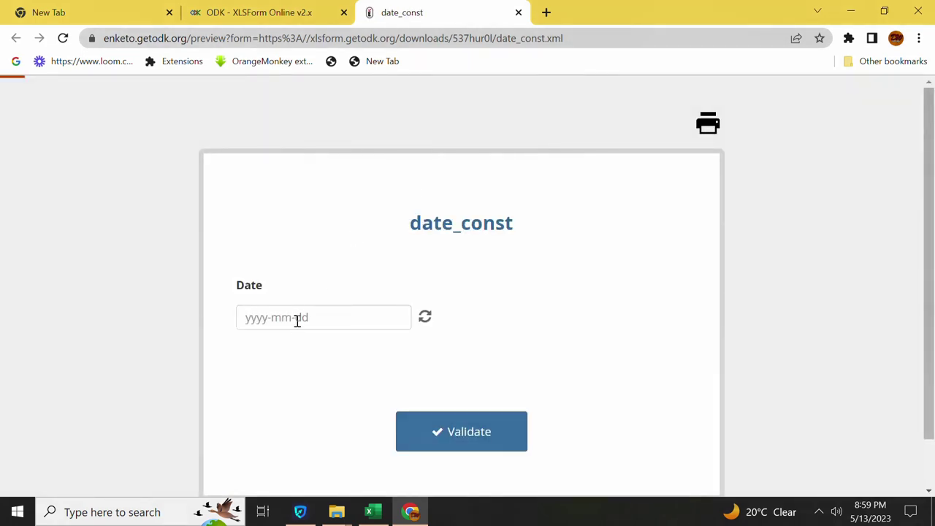
- Enter 10 May 2023 to trigger the error, then pick 6 October 2021 and validate
left_click(297, 320)
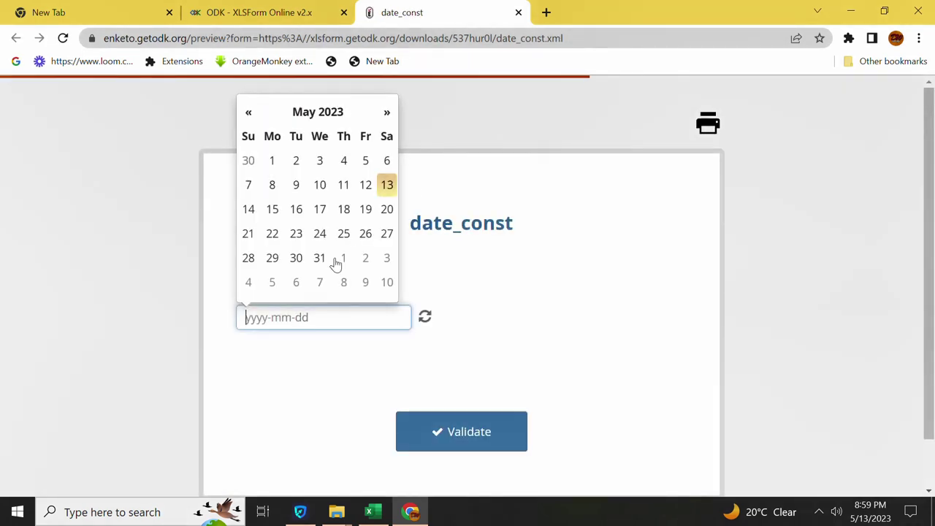
left_click(320, 184)
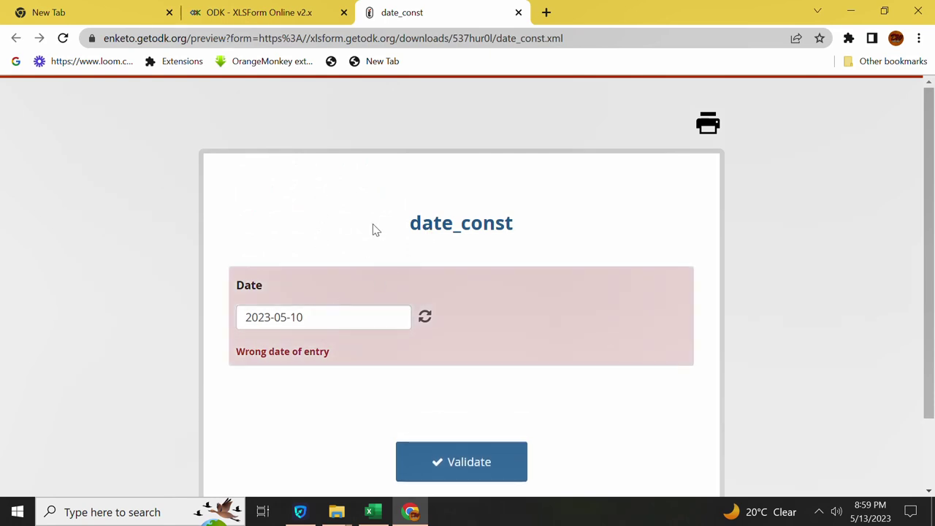
left_click(304, 316)
left_click(249, 112)
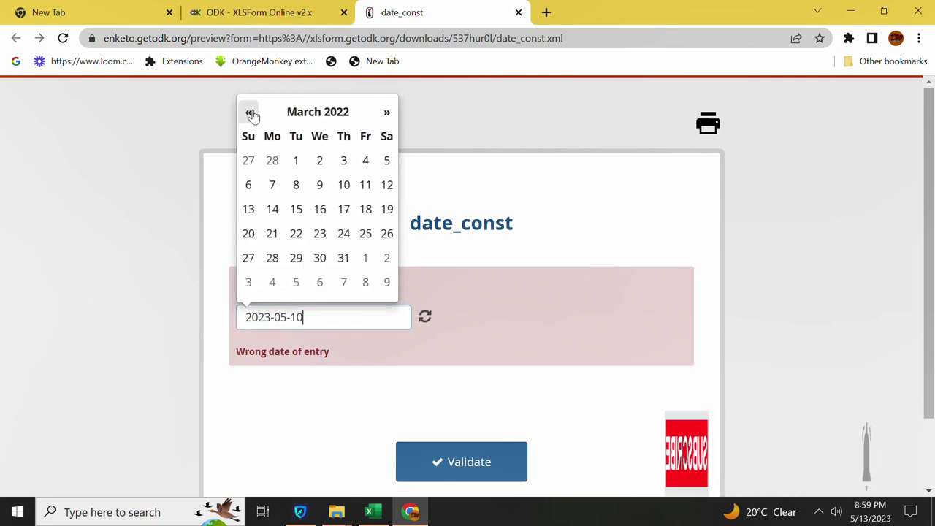
left_click(249, 113)
left_click(249, 113)
left_click(249, 112)
left_click(249, 113)
left_click(249, 112)
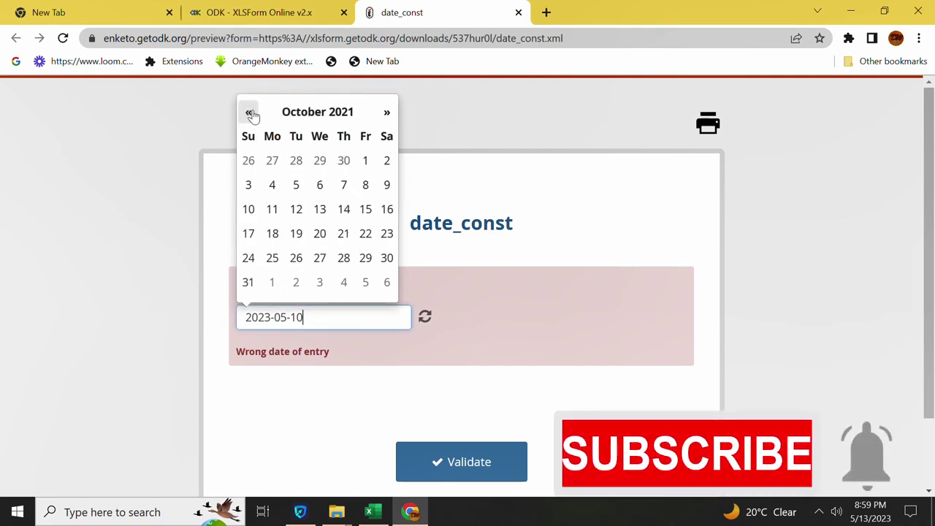
left_click(320, 186)
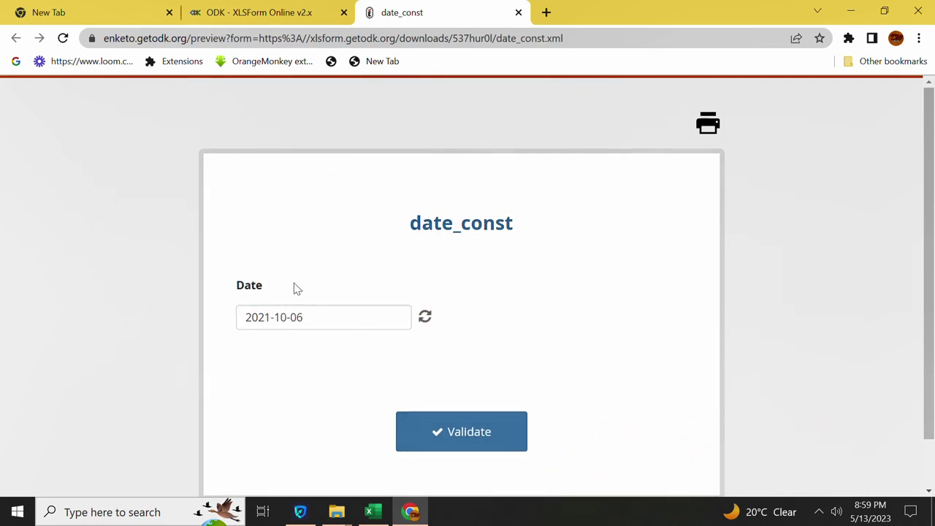
left_click(474, 433)
- Back on XLSForm Online, start the XForm download, cancel the save, and stay on the converter page
left_click(254, 12)
scroll(339, 308, "down", 1)
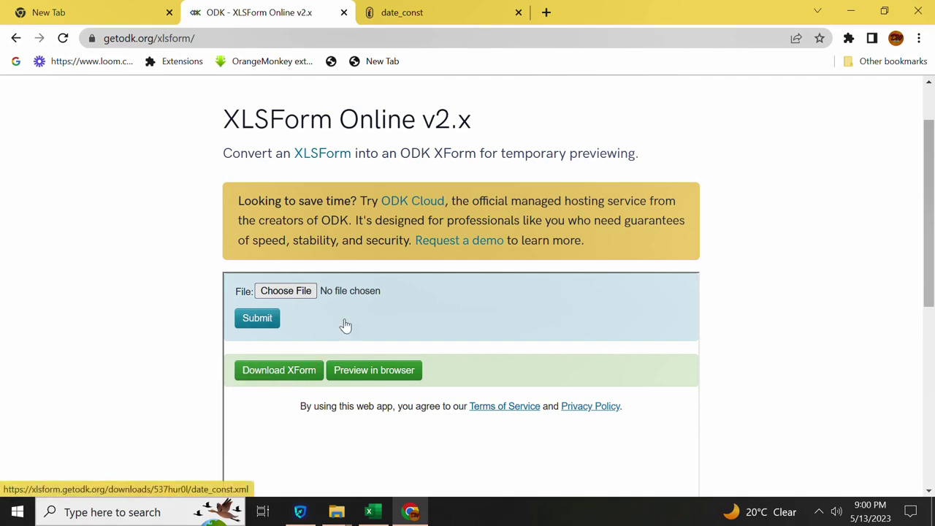
left_click(305, 376)
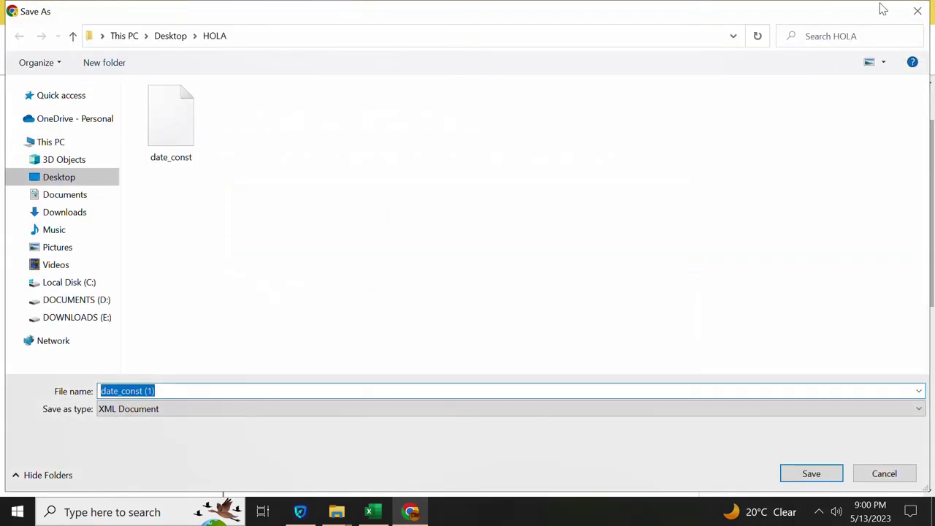
left_click(914, 13)
left_click(463, 12)
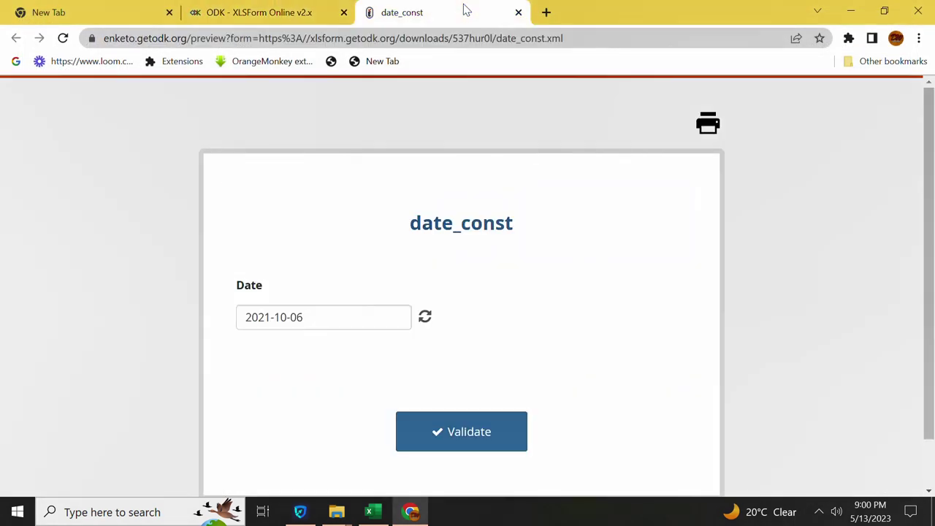
left_click(285, 13)
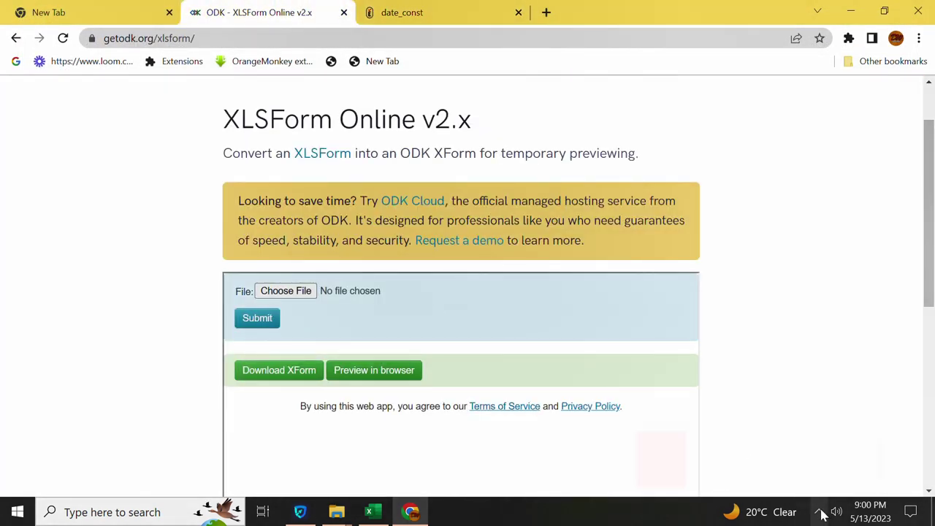